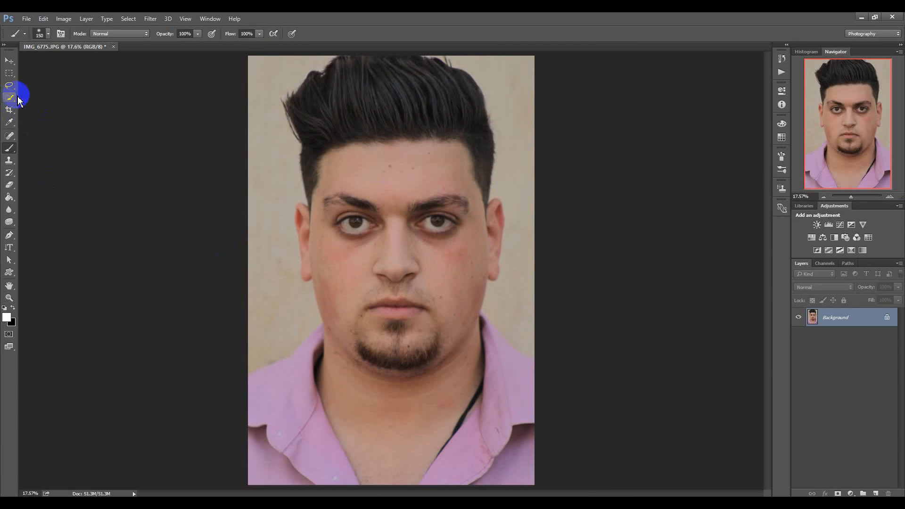
Select the man's face from the forehead down to the chin with the Quick Selection tool.
left_click(9, 98)
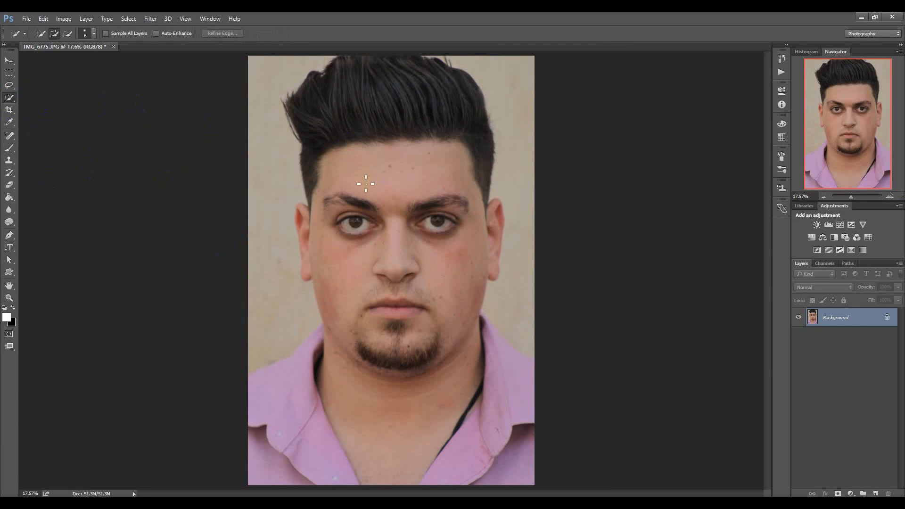
mouse_move(358, 162)
left_mouse_down()
mouse_move(343, 178)
mouse_move(342, 225)
left_mouse_up()
mouse_move(352, 299)
left_mouse_down()
mouse_move(398, 374)
mouse_move(436, 360)
mouse_move(459, 326)
left_mouse_up()
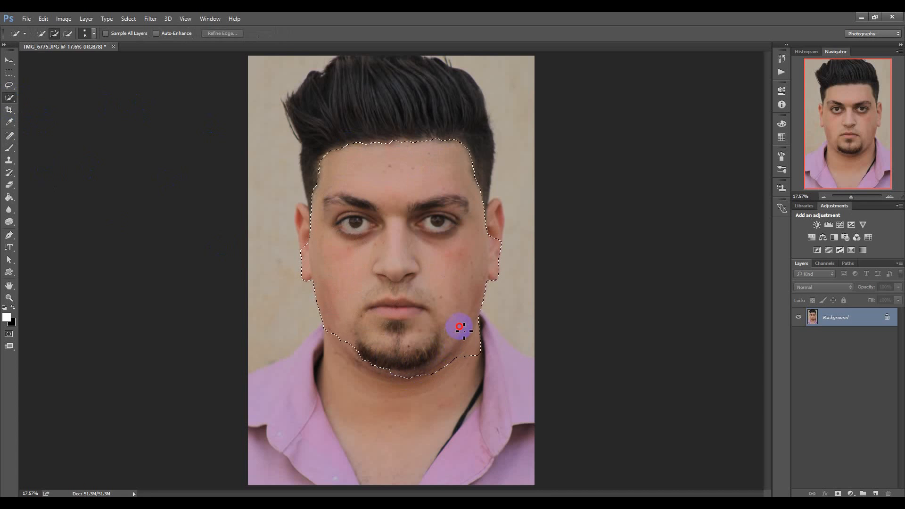
Subtract both ears and the neck areas beside the jaw from the face selection.
left_click(67, 33)
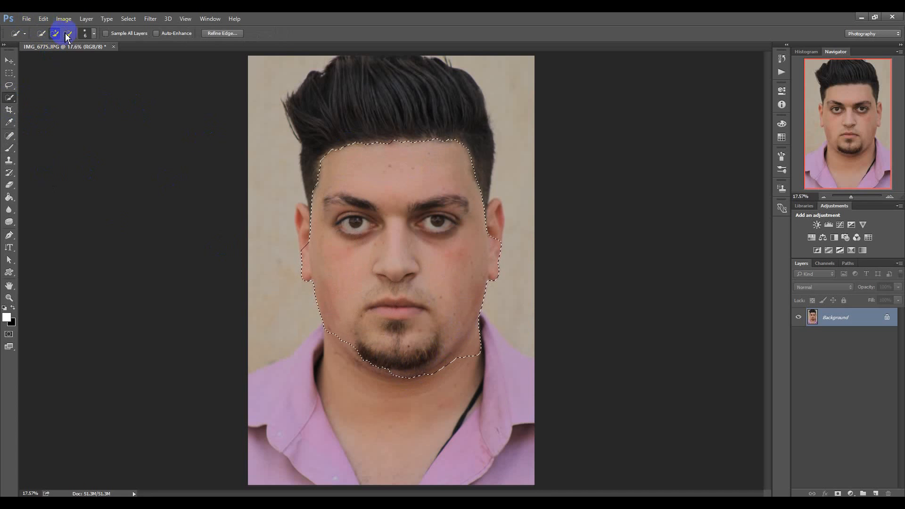
mouse_move(492, 331)
left_mouse_down()
mouse_move(467, 367)
mouse_move(486, 337)
mouse_move(488, 356)
mouse_move(484, 336)
left_mouse_up()
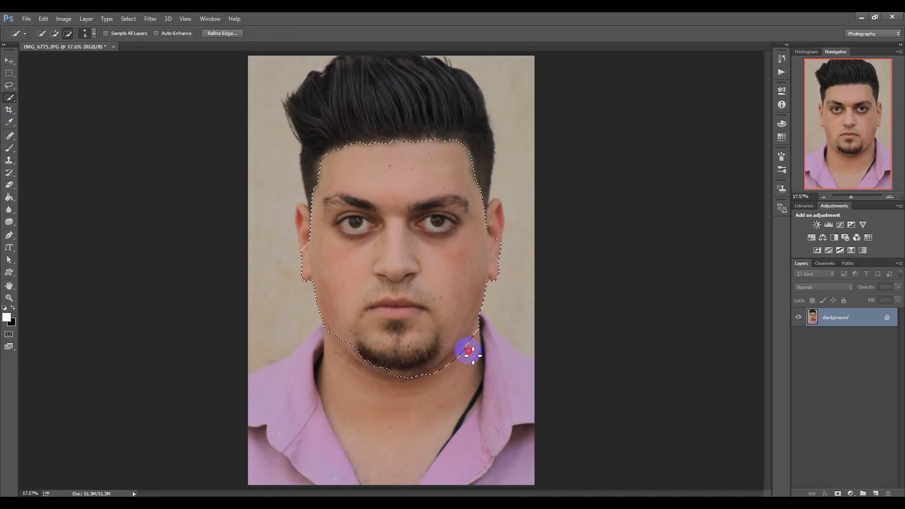
left_click_drag(497, 238, 498, 276)
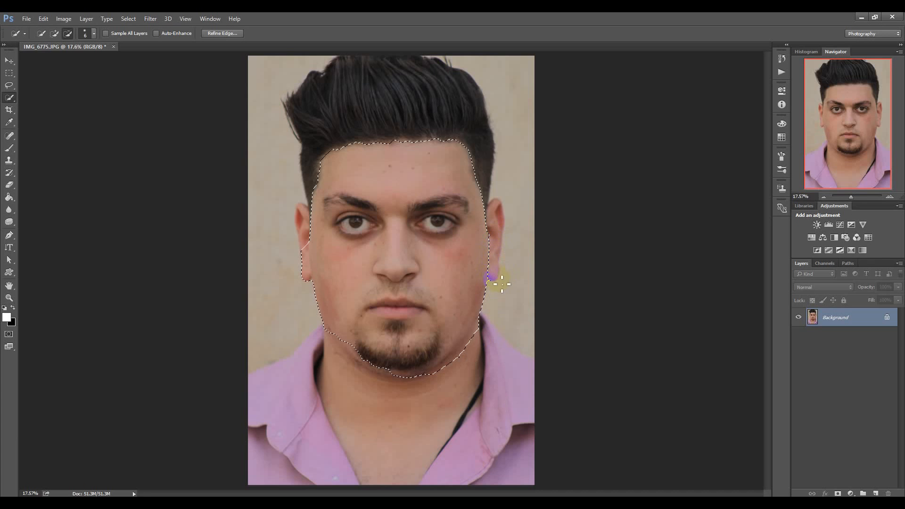
left_click_drag(309, 252, 310, 275)
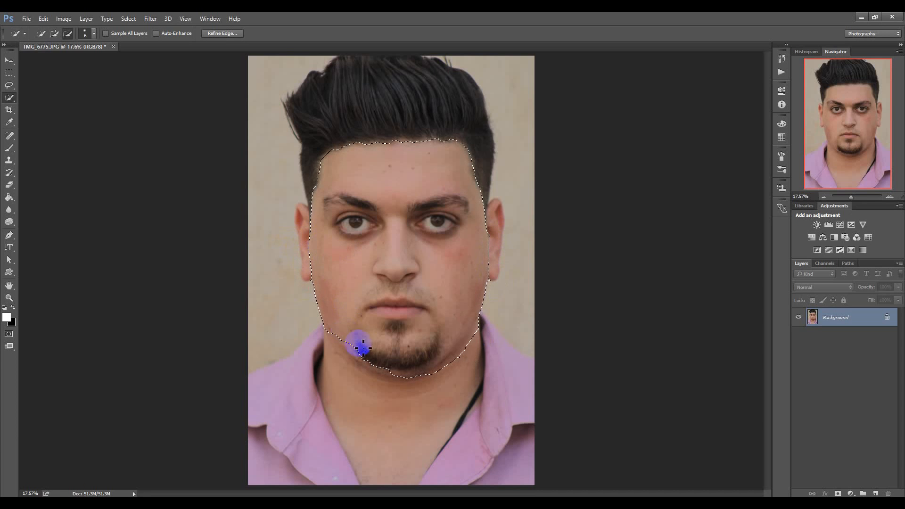
left_click_drag(327, 337, 329, 339)
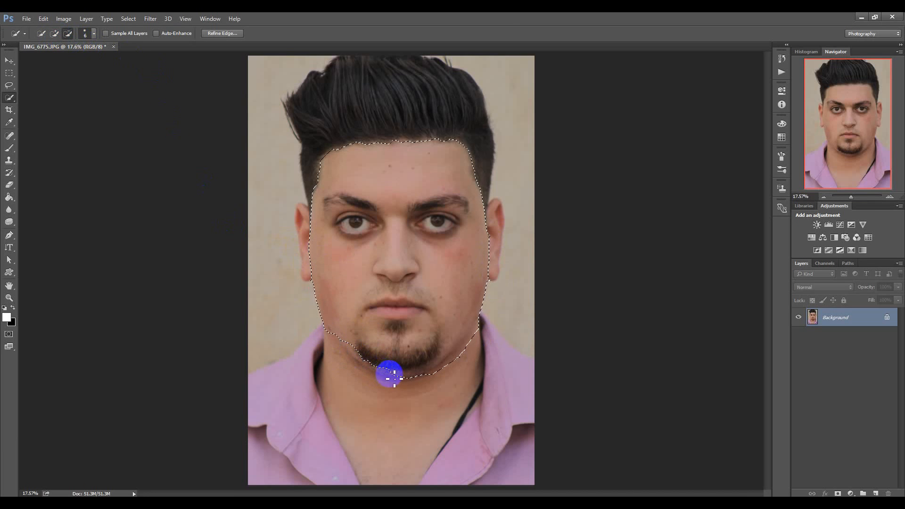
left_click_drag(382, 372, 343, 353)
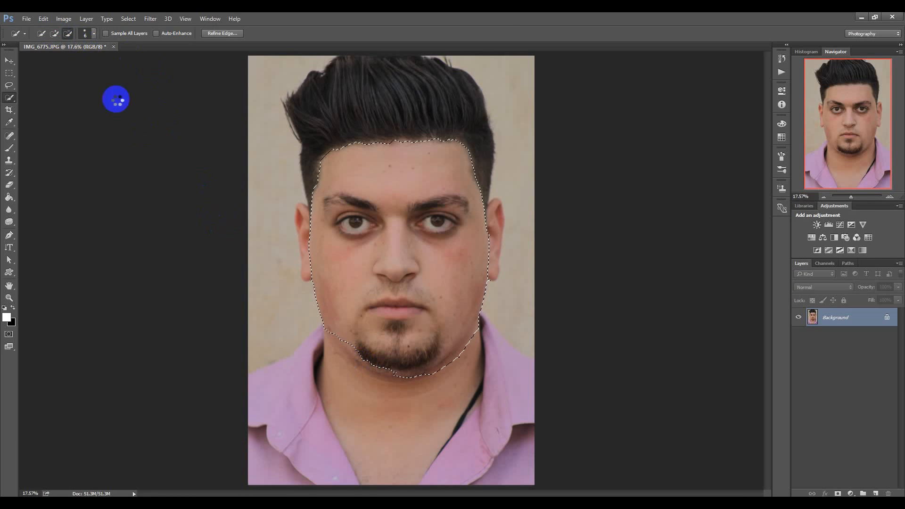
Add the missed skin along the jawline and under the chin to the face selection.
left_click_drag(402, 378, 373, 371)
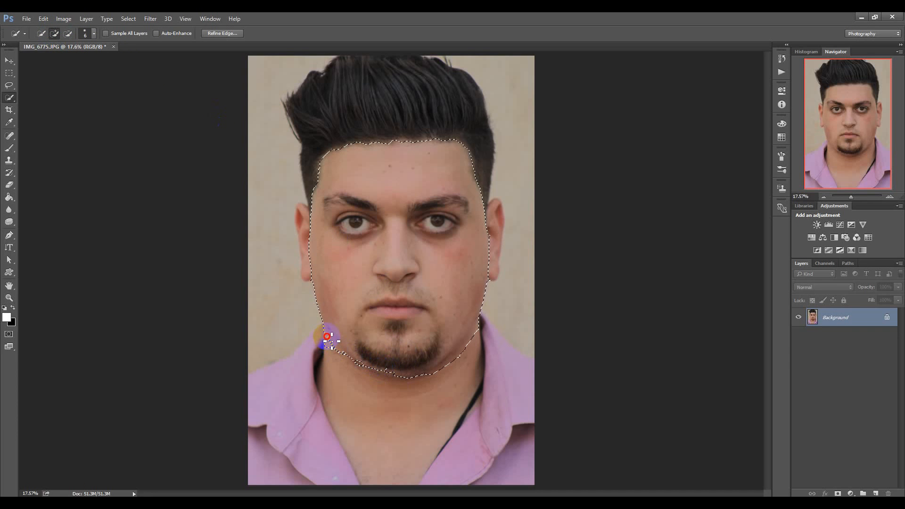
left_click_drag(335, 345, 366, 359)
mouse_move(446, 388)
left_mouse_down()
mouse_move(462, 400)
mouse_move(375, 370)
mouse_move(341, 348)
mouse_move(323, 319)
mouse_move(363, 360)
mouse_move(456, 391)
mouse_move(426, 392)
mouse_move(473, 377)
left_mouse_up()
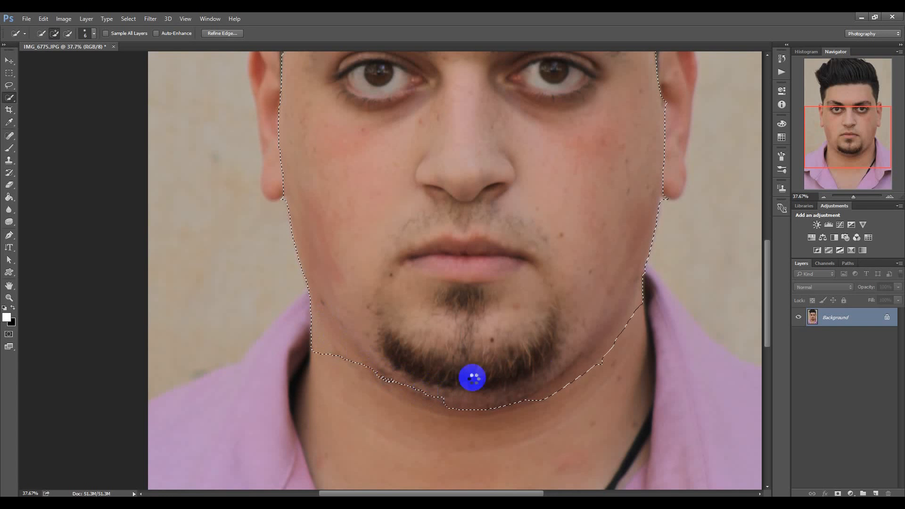
Open Refine Edge for the face selection, enable Smart Radius and raise the edge detection radius.
scroll(575, 347, "down", 5)
left_click_drag(572, 193, 527, 260)
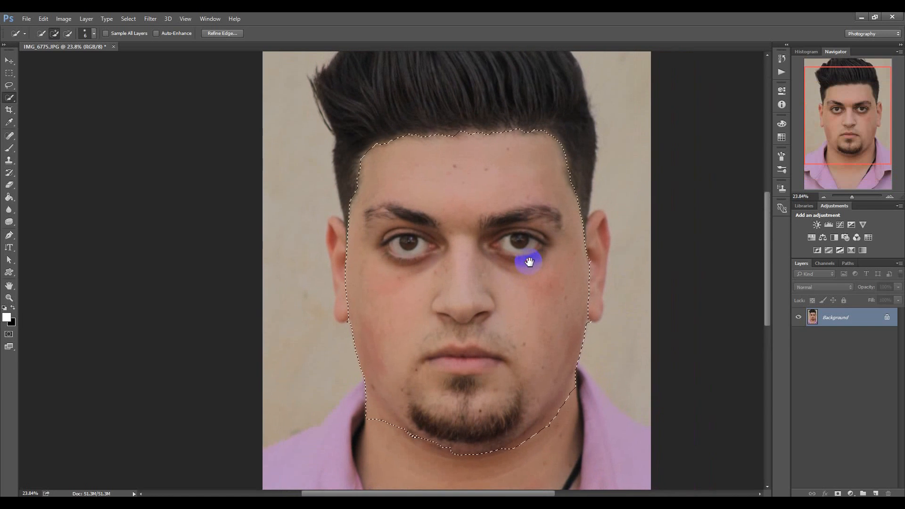
right_click(516, 232)
left_click(551, 275)
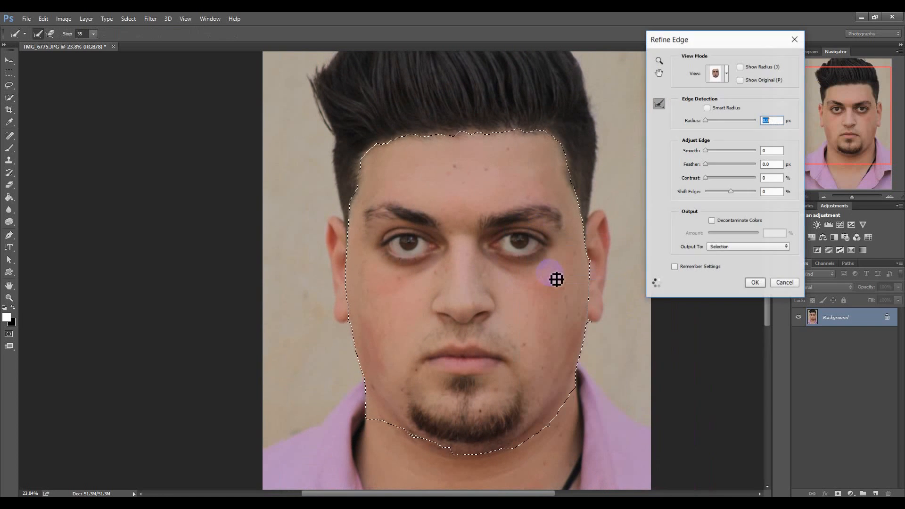
left_click(706, 115)
left_click(715, 121)
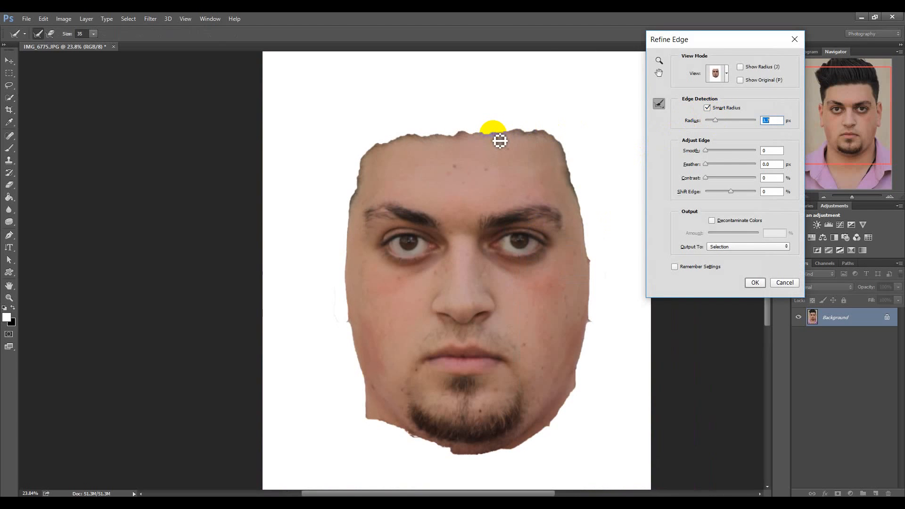
Refine the hairline and temples with a size 127 refine radius brush, and apply the refinement with a 4.5 px radius.
right_click(499, 141, "alt")
right_click(498, 136, "alt")
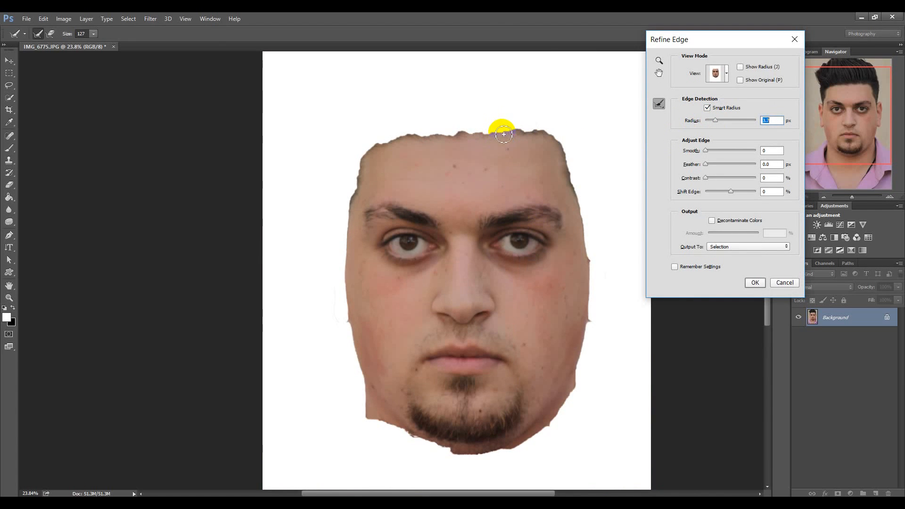
mouse_move(513, 125)
left_mouse_down()
mouse_move(384, 143)
mouse_move(371, 150)
mouse_move(358, 204)
left_mouse_up()
mouse_move(512, 135)
left_mouse_down()
mouse_move(542, 134)
mouse_move(569, 169)
mouse_move(570, 204)
mouse_move(583, 214)
mouse_move(578, 205)
left_mouse_up()
left_click(580, 214)
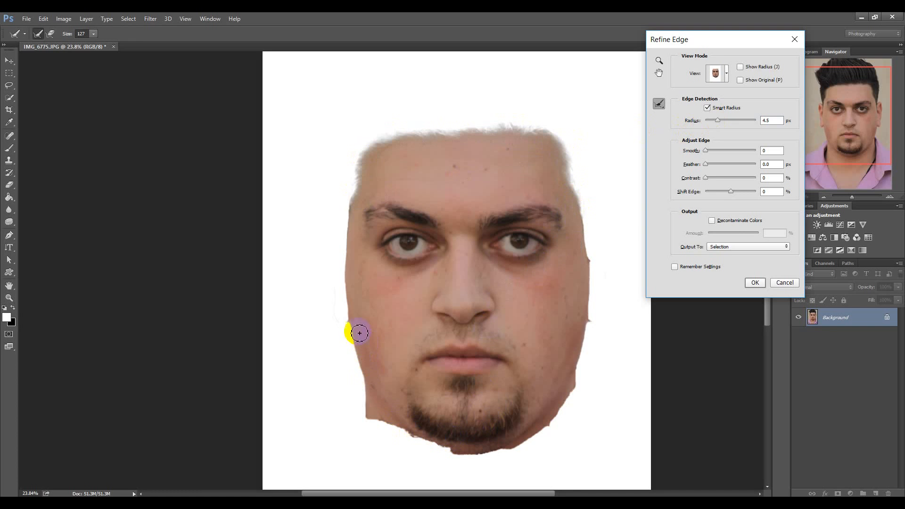
left_click(753, 284)
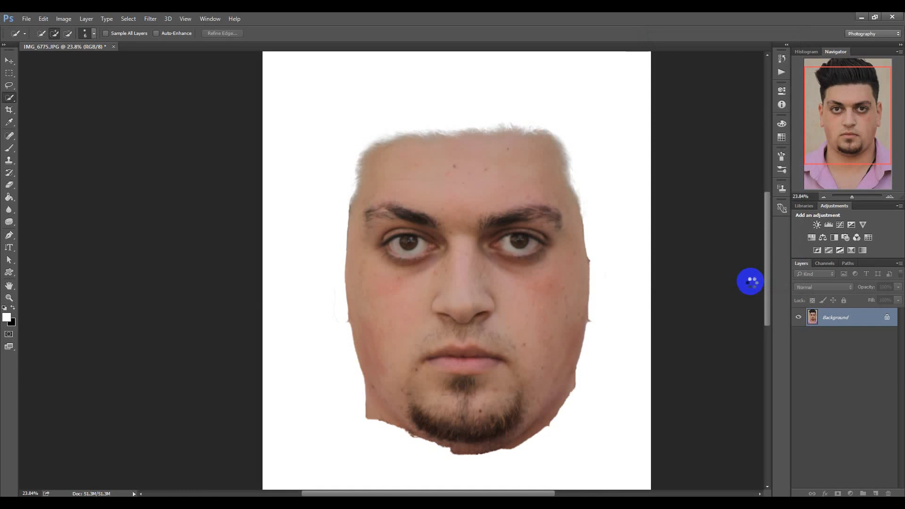
Use Refine Edge to output the face as a new layer with a layer mask, and show the Background layer again.
right_click(481, 231)
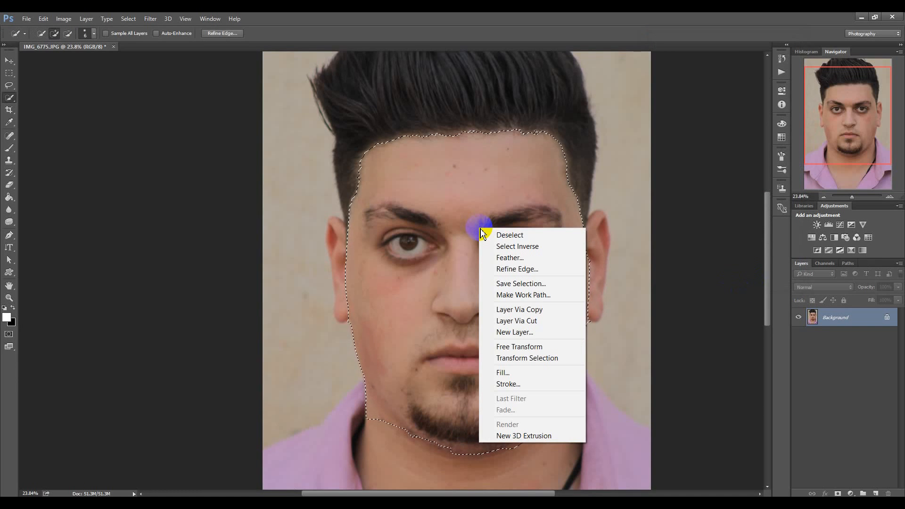
left_click(505, 269)
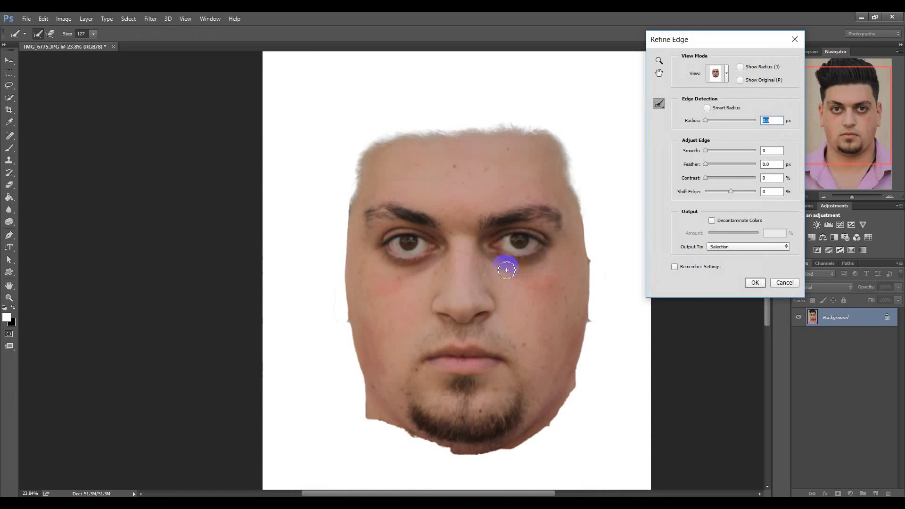
left_click(737, 247)
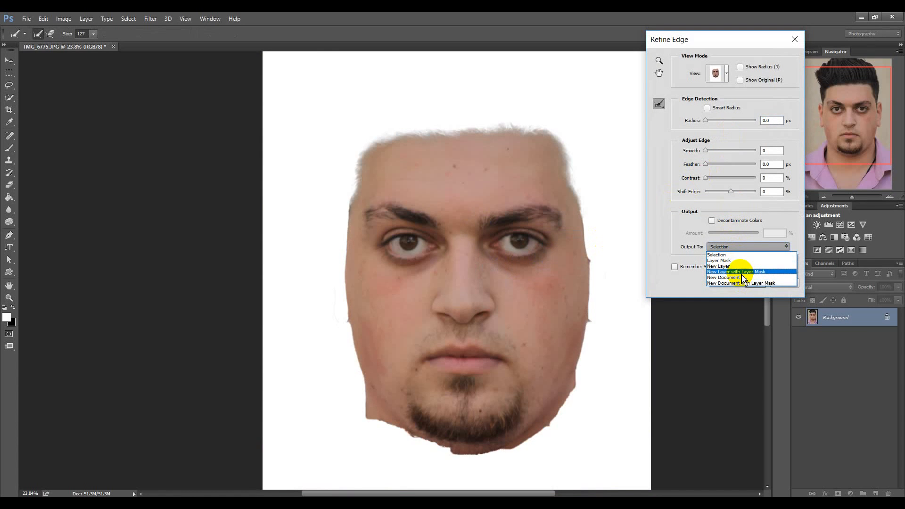
left_click(742, 273)
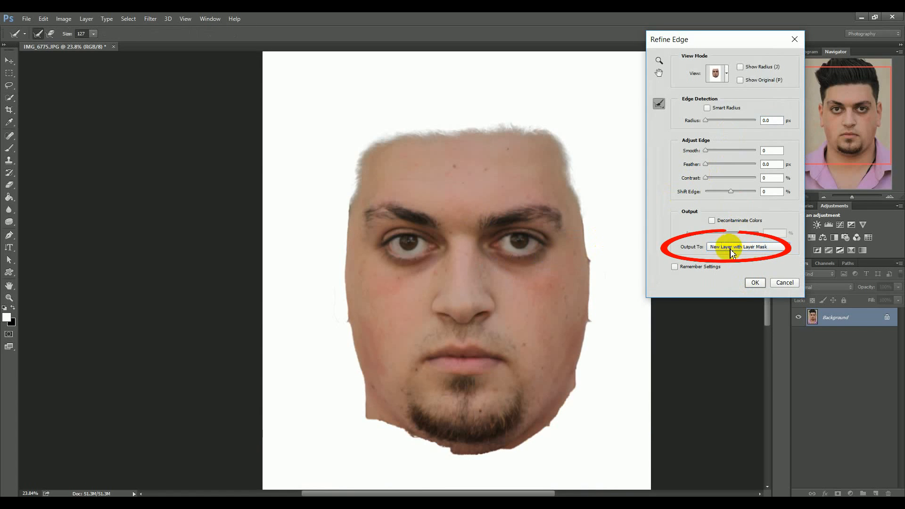
left_click(755, 281)
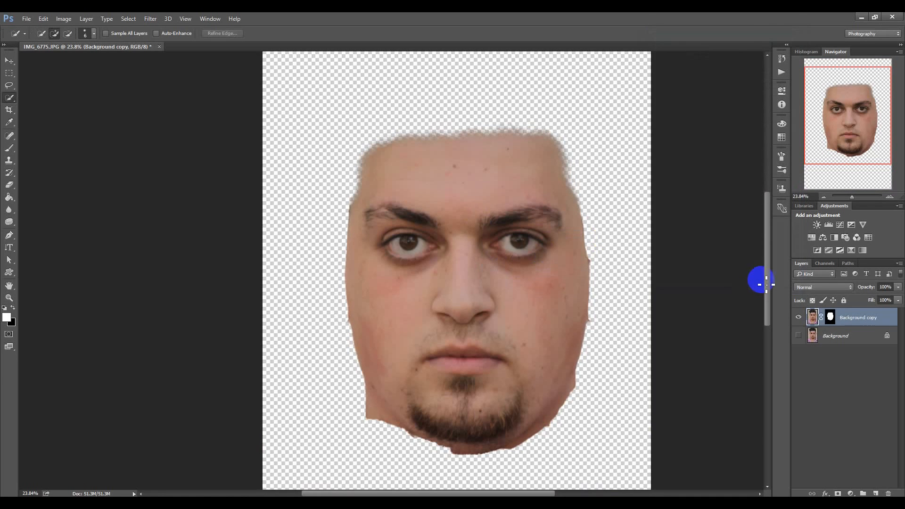
left_click(798, 335)
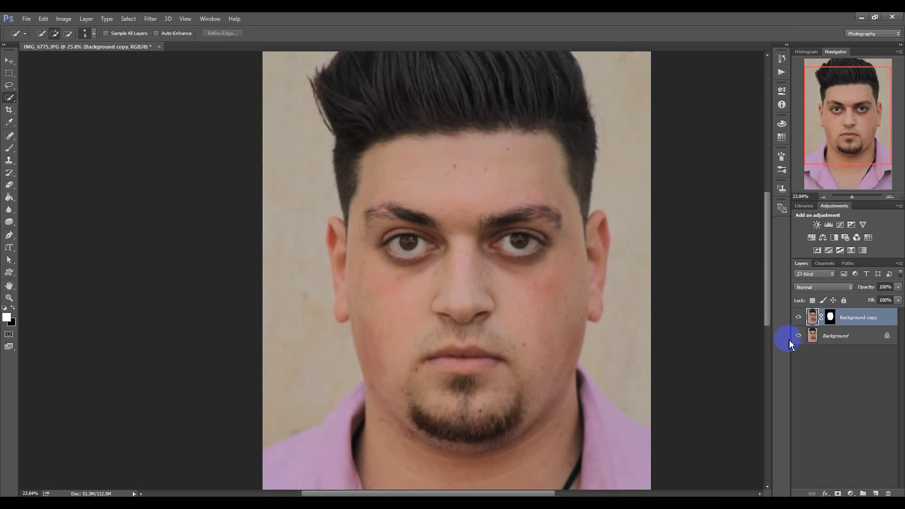
Apply a Surface Blur to the masked face layer with a radius of 15 pixels and a threshold of 12 levels.
left_click(151, 19)
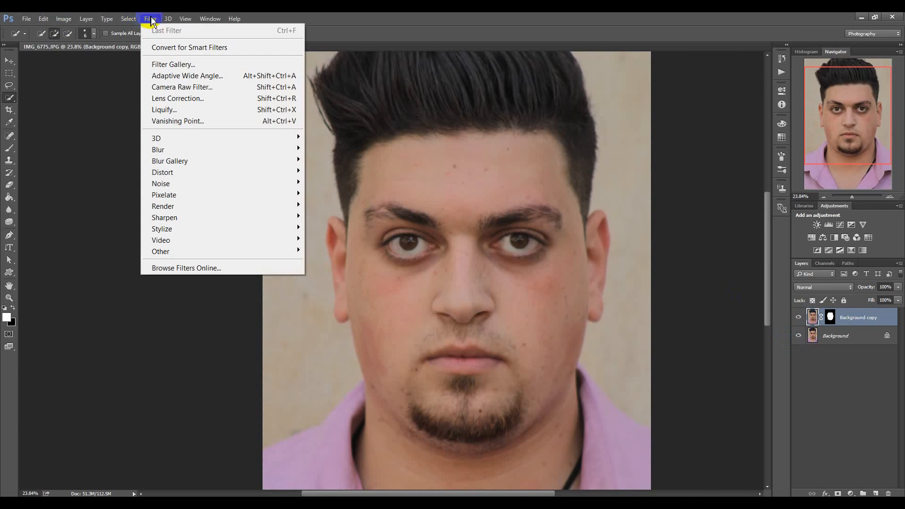
mouse_move(180, 149)
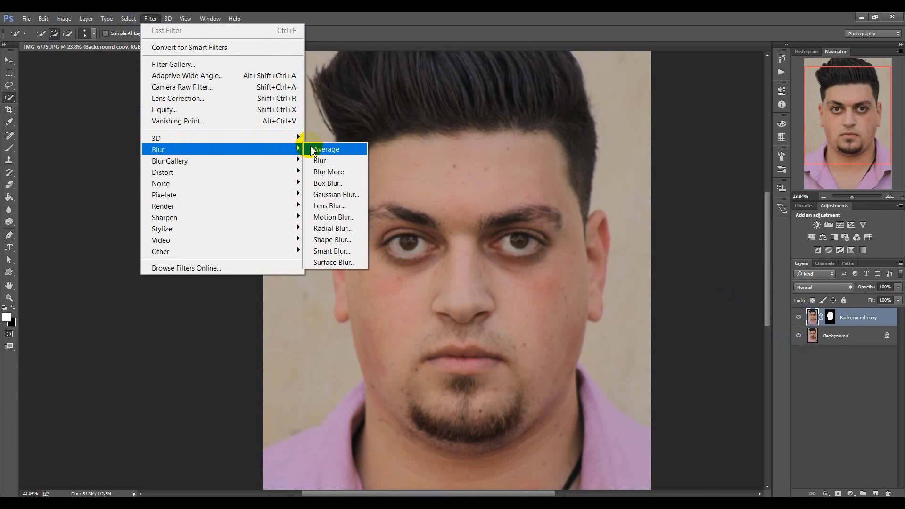
left_click(326, 262)
left_click_drag(555, 136, 690, 136)
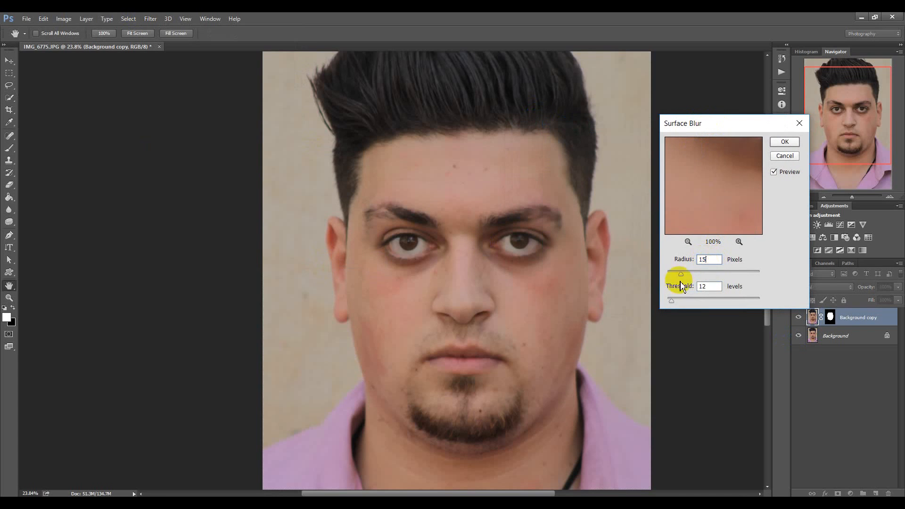
double_click(704, 259)
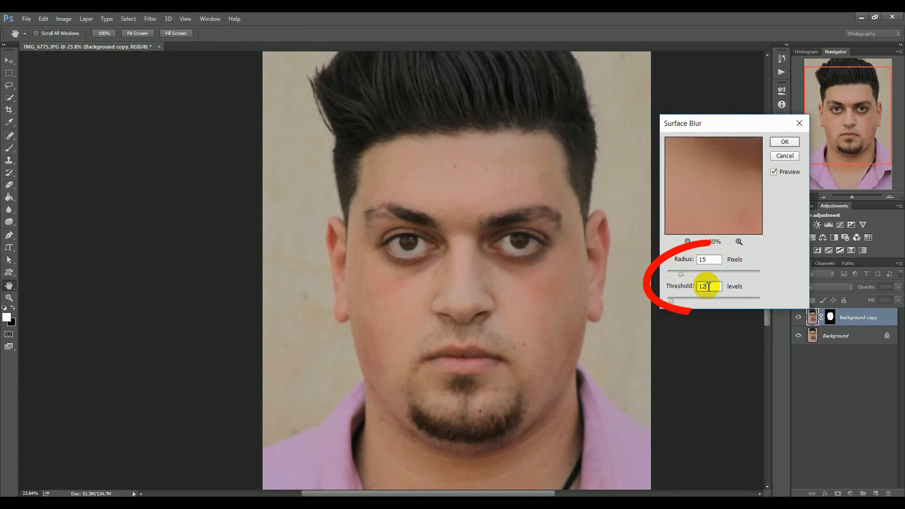
left_click(787, 143)
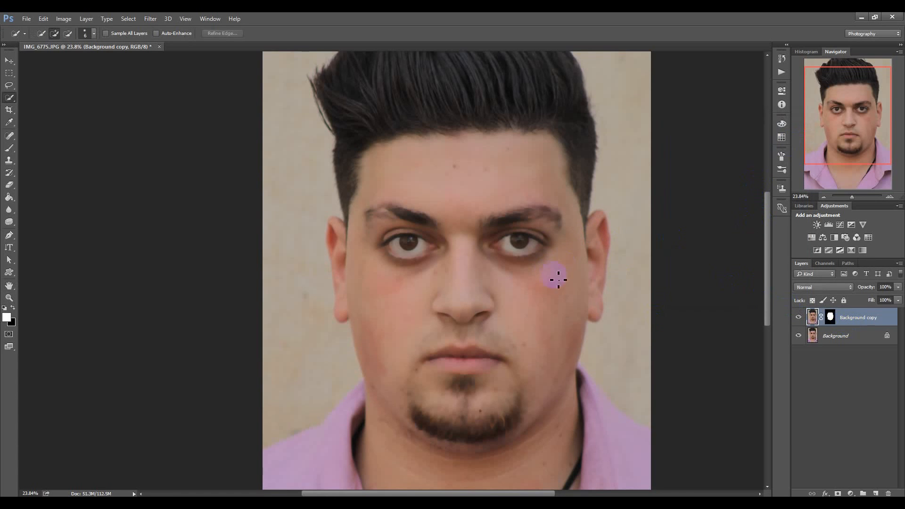
Paint black on the face layer's mask with a size 150 brush over both eyes and eyebrows to restore their detail.
left_click(10, 149)
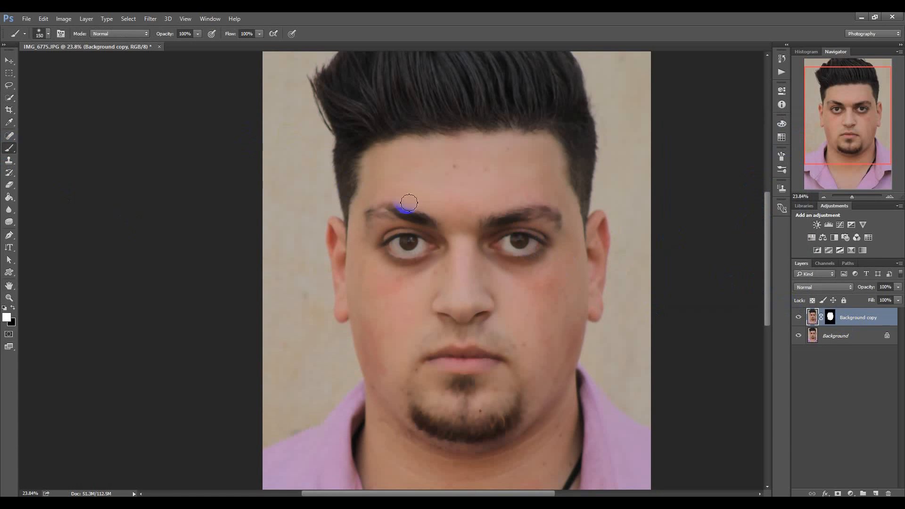
mouse_move(511, 230)
left_mouse_down()
mouse_move(544, 241)
mouse_move(460, 215)
left_mouse_up()
left_click(464, 214)
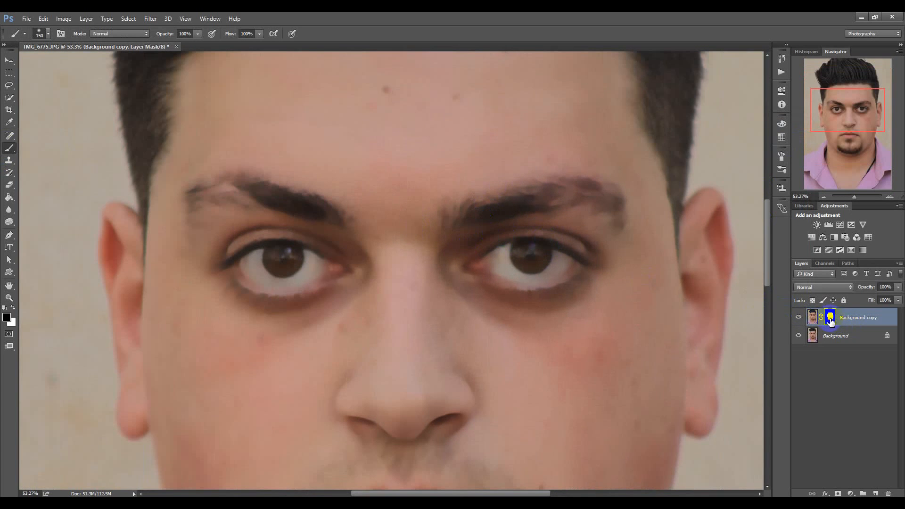
mouse_move(485, 240)
left_mouse_down()
mouse_move(440, 221)
mouse_move(521, 193)
mouse_move(601, 193)
mouse_move(611, 202)
mouse_move(574, 181)
mouse_move(448, 216)
left_mouse_up()
mouse_move(462, 262)
left_mouse_down()
mouse_move(529, 238)
mouse_move(569, 248)
mouse_move(550, 273)
mouse_move(491, 277)
mouse_move(545, 261)
mouse_move(516, 253)
mouse_move(548, 262)
mouse_move(470, 251)
mouse_move(502, 252)
mouse_move(544, 282)
left_mouse_up()
mouse_move(332, 276)
left_mouse_down()
mouse_move(329, 259)
mouse_move(275, 250)
mouse_move(230, 271)
mouse_move(321, 285)
mouse_move(252, 259)
mouse_move(288, 262)
mouse_move(279, 260)
left_mouse_up()
mouse_move(352, 210)
left_mouse_down()
mouse_move(325, 208)
mouse_move(334, 215)
mouse_move(230, 187)
left_mouse_up()
mouse_move(184, 213)
left_mouse_down()
mouse_move(253, 196)
mouse_move(338, 216)
mouse_move(226, 192)
left_mouse_up()
left_click_drag(192, 241, 194, 240)
Paint black on the layer mask over the moustache, lips and beard to restore their detail, and fit the whole portrait in view.
left_click_drag(413, 397, 396, 143)
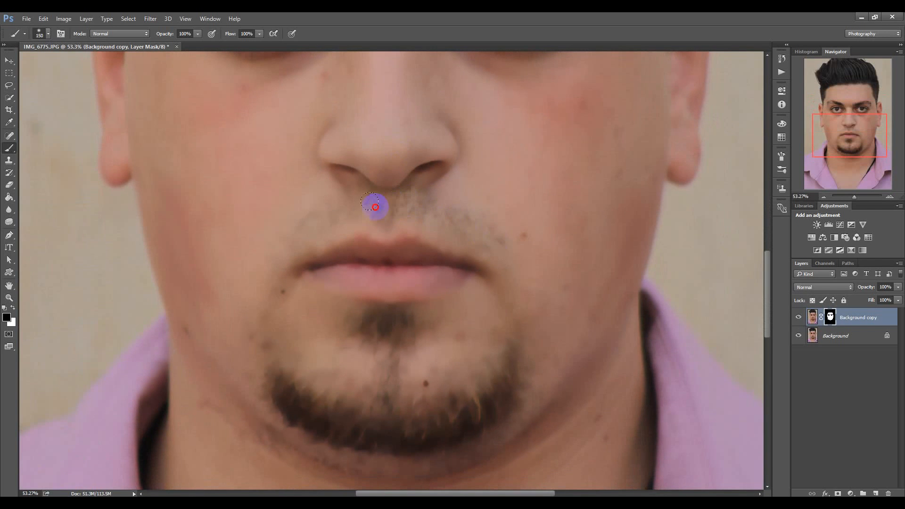
mouse_move(278, 382)
left_mouse_down()
mouse_move(309, 425)
mouse_move(296, 405)
mouse_move(361, 443)
mouse_move(372, 429)
mouse_move(335, 427)
mouse_move(455, 430)
mouse_move(403, 431)
mouse_move(385, 411)
mouse_move(402, 422)
mouse_move(455, 424)
mouse_move(491, 396)
mouse_move(463, 409)
mouse_move(454, 422)
mouse_move(500, 395)
mouse_move(509, 377)
left_mouse_up()
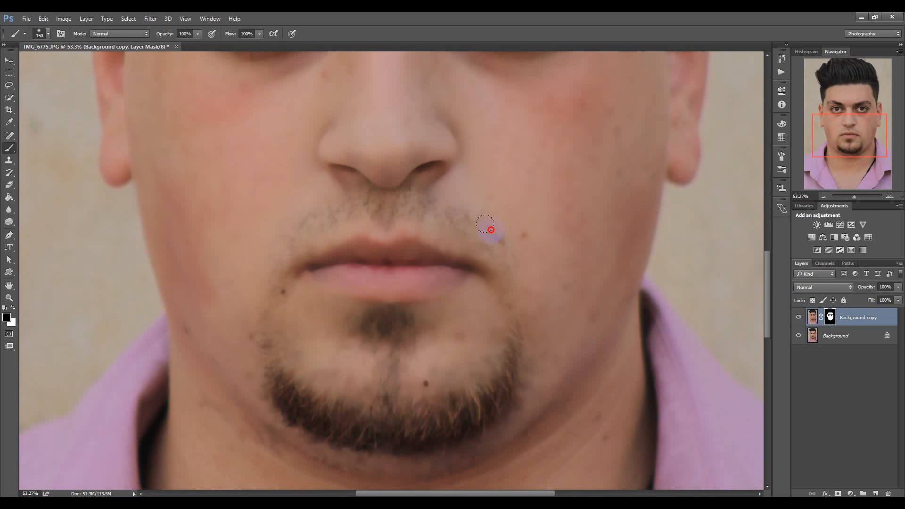
mouse_move(397, 213)
left_mouse_down()
mouse_move(304, 269)
mouse_move(331, 251)
mouse_move(365, 246)
mouse_move(431, 249)
mouse_move(455, 262)
mouse_move(366, 279)
left_mouse_up()
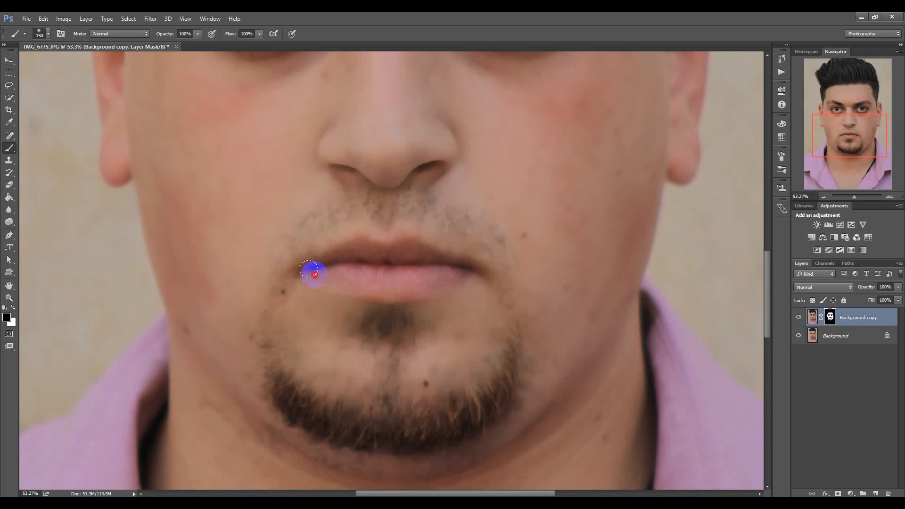
mouse_move(303, 269)
left_mouse_down()
mouse_move(404, 321)
mouse_move(349, 313)
mouse_move(363, 338)
mouse_move(406, 319)
mouse_move(394, 309)
mouse_move(389, 392)
mouse_move(379, 350)
mouse_move(362, 344)
mouse_move(398, 345)
mouse_move(392, 420)
mouse_move(292, 426)
mouse_move(268, 386)
mouse_move(284, 410)
mouse_move(359, 441)
mouse_move(495, 424)
mouse_move(454, 460)
mouse_move(485, 447)
mouse_move(423, 464)
mouse_move(292, 445)
mouse_move(287, 434)
mouse_move(418, 457)
mouse_move(346, 457)
mouse_move(418, 460)
mouse_move(442, 449)
left_mouse_up()
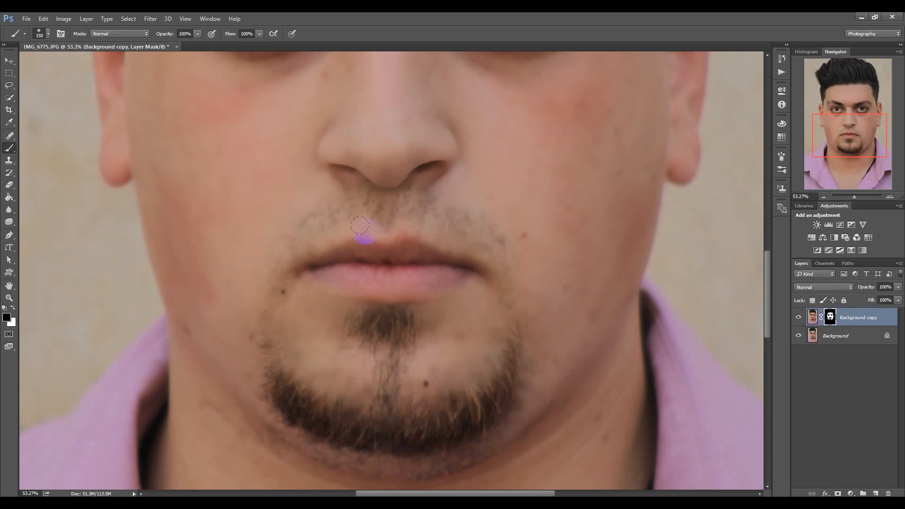
left_click_drag(516, 174, 486, 173)
left_click_drag(470, 138, 480, 283)
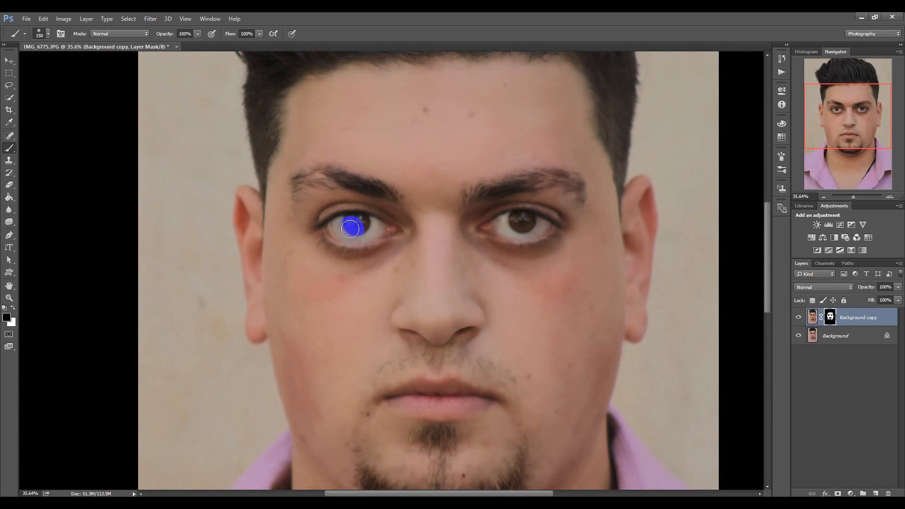
key("ctrl+0")
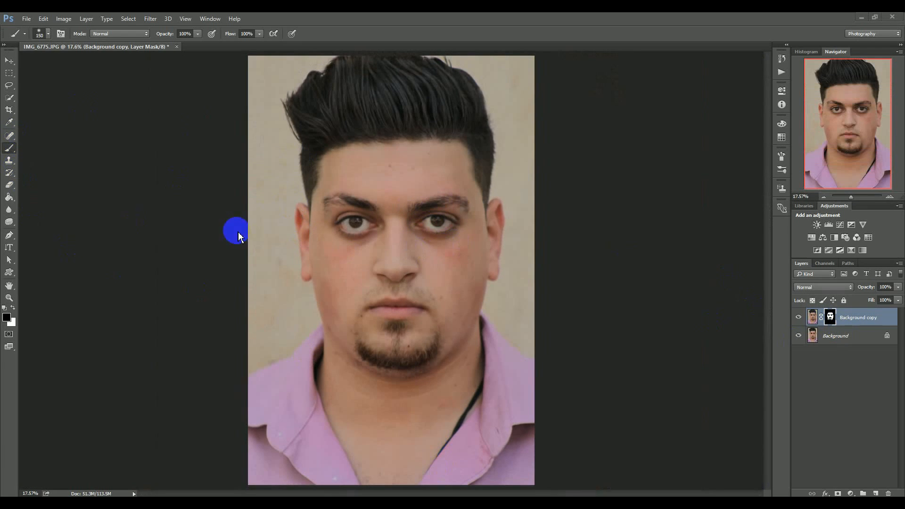
Heal the blemishes on the forehead and between the eyebrows of the face layer's image with the Content-Aware Spot Healing Brush.
left_click(12, 138)
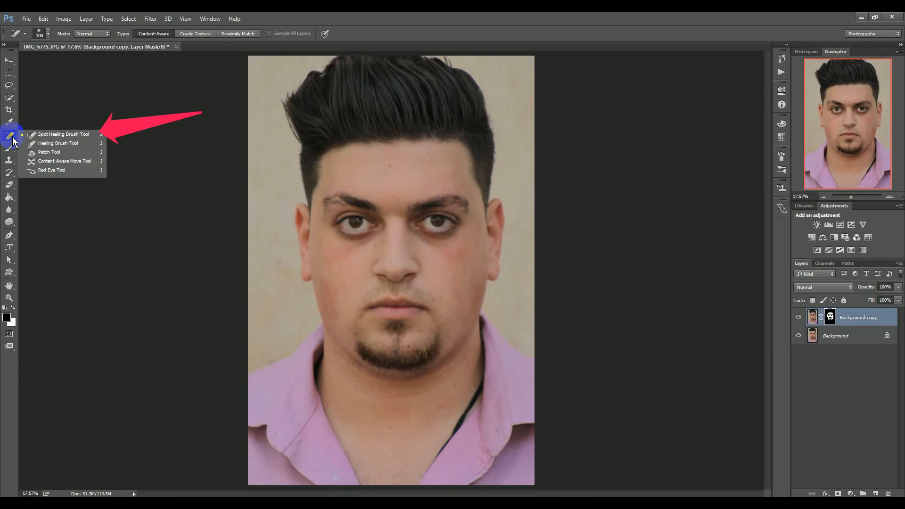
left_click(44, 135)
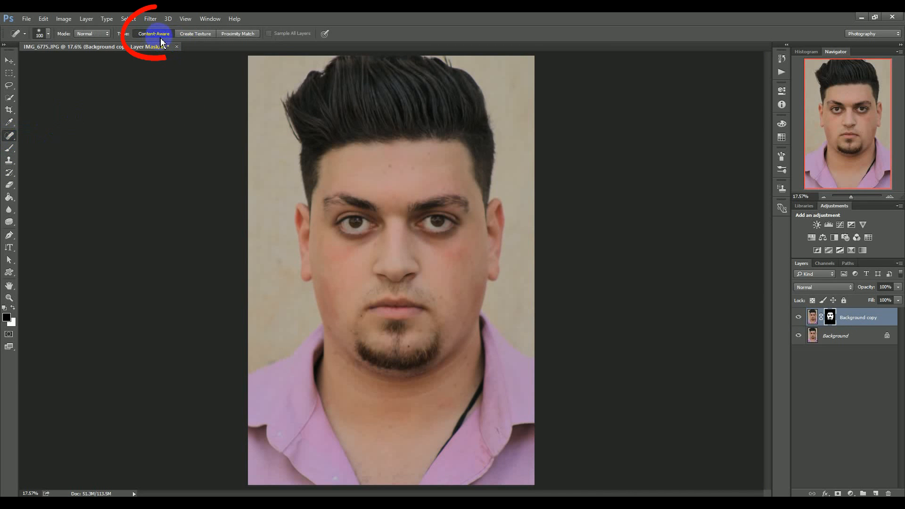
scroll(396, 185, "up", 5)
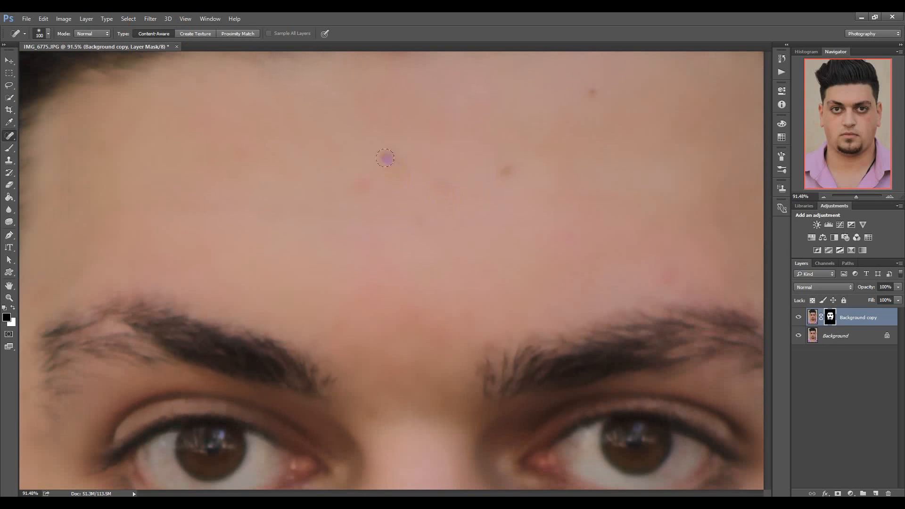
scroll(422, 176, "down", 3)
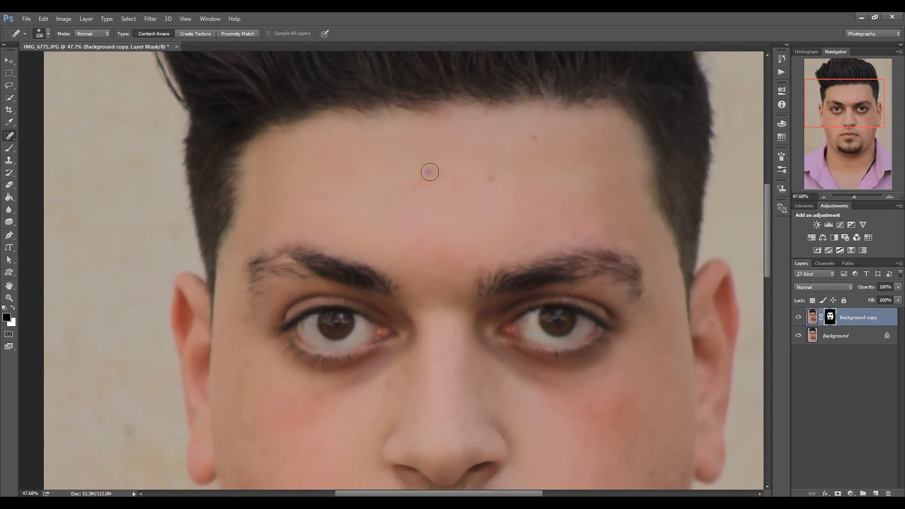
left_click(811, 320)
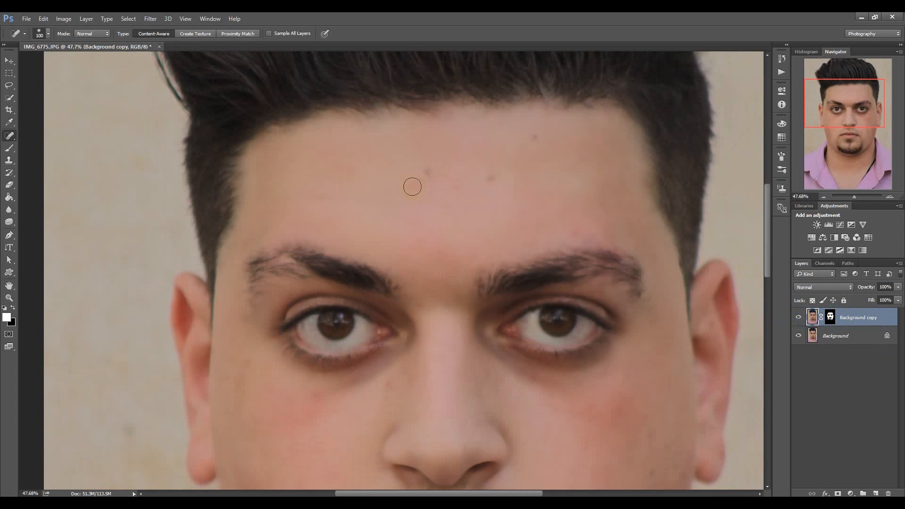
left_click(425, 172)
left_click(353, 170)
left_click(492, 177)
left_click(578, 234)
left_click(400, 255)
left_click(416, 305)
Heal the spots beside the nose, under the eye, on the outer cheek and near the corner of the mouth.
left_click_drag(437, 383, 445, 216)
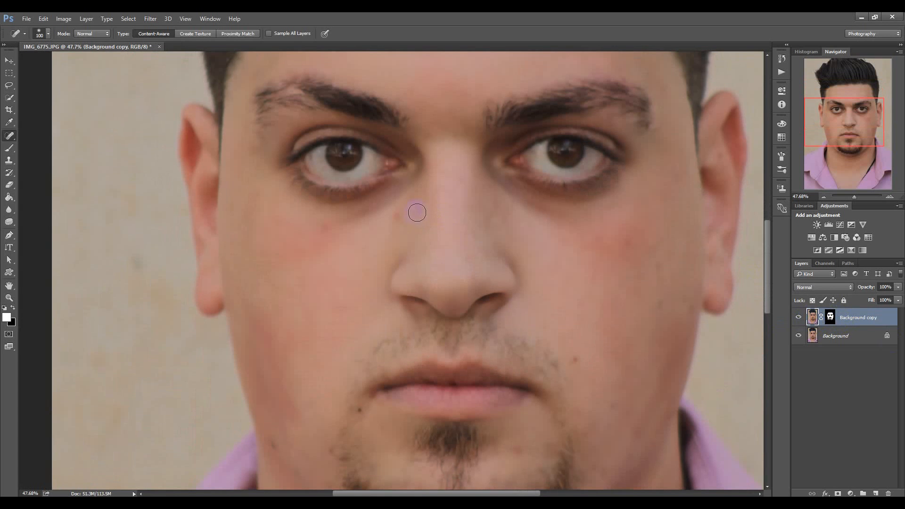
left_click(399, 217)
left_click(325, 227)
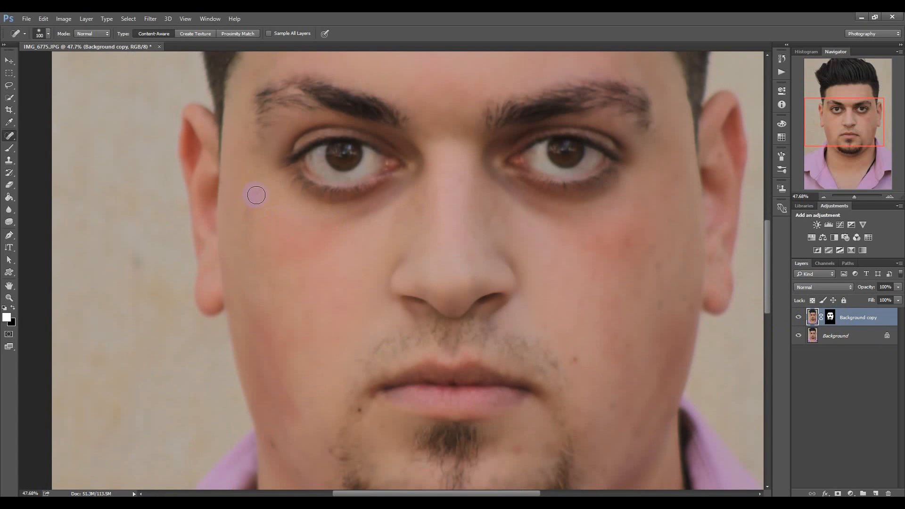
left_click(253, 215)
left_click(358, 403)
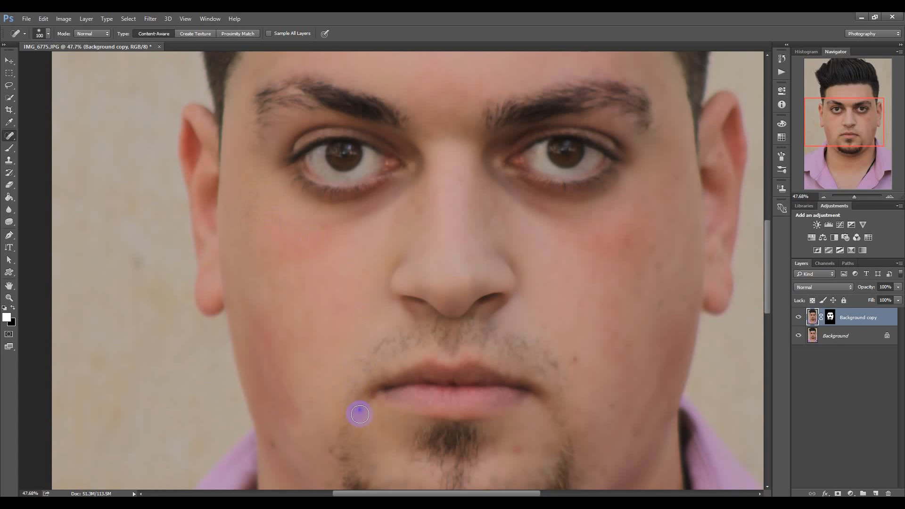
Heal the dark mole and small spots on the chin between the lower lip and the beard.
left_click_drag(389, 439, 414, 313)
left_click(390, 369)
left_click(454, 359)
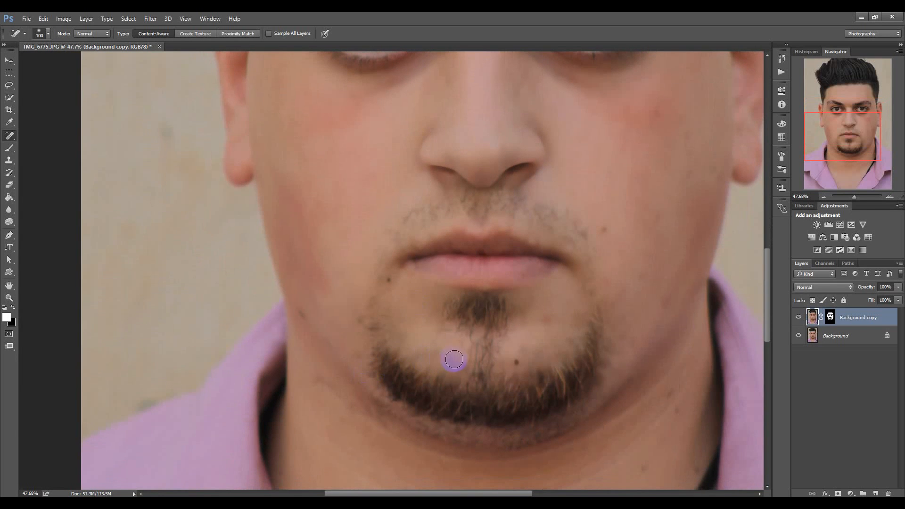
left_click(556, 328)
left_click(517, 362)
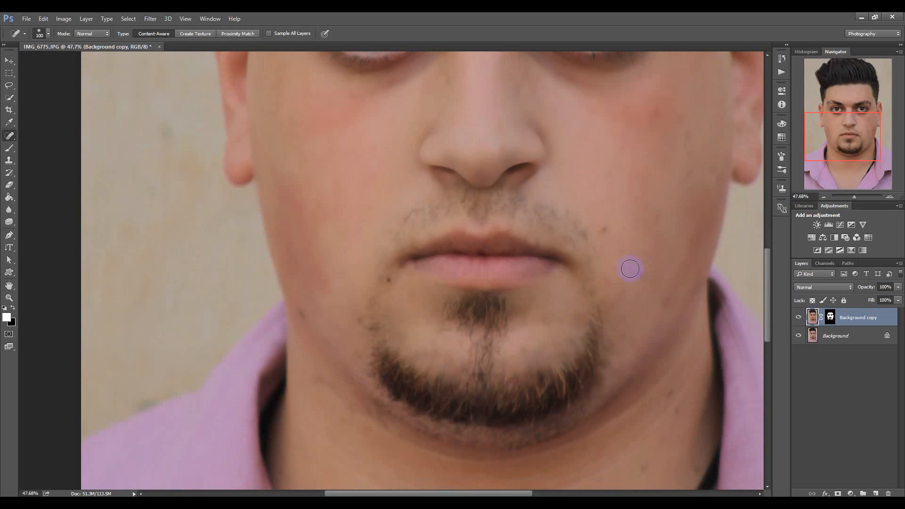
left_click(545, 320)
left_click(530, 352)
Heal the spots across the cheek on the image's right side, from beside the mouth up to the ear.
left_click_drag(605, 229, 629, 261)
left_click(607, 230)
left_click(643, 277)
left_click(689, 137)
left_click(679, 113)
left_click(654, 113)
left_click(664, 147)
mouse_move(664, 147)
left_mouse_down()
mouse_move(615, 158)
mouse_move(610, 175)
mouse_move(717, 172)
left_mouse_up()
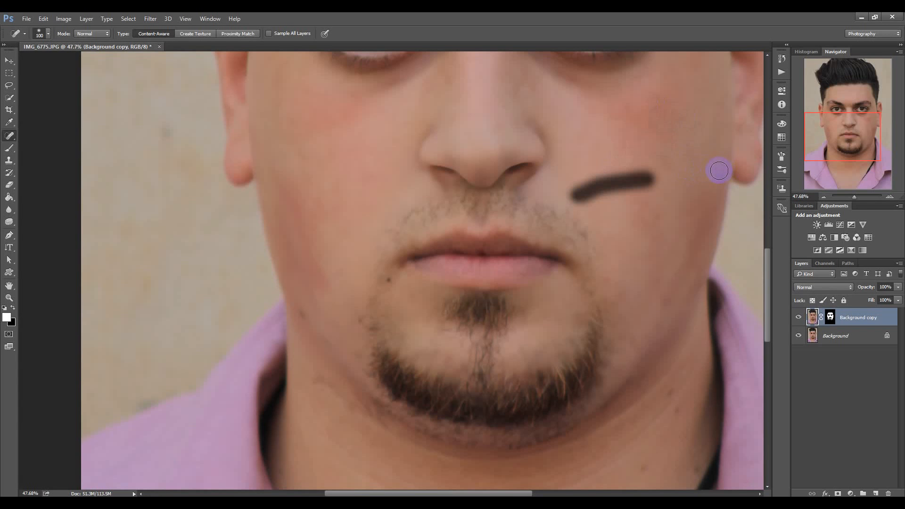
left_click(714, 171)
left_click_drag(677, 197, 664, 205)
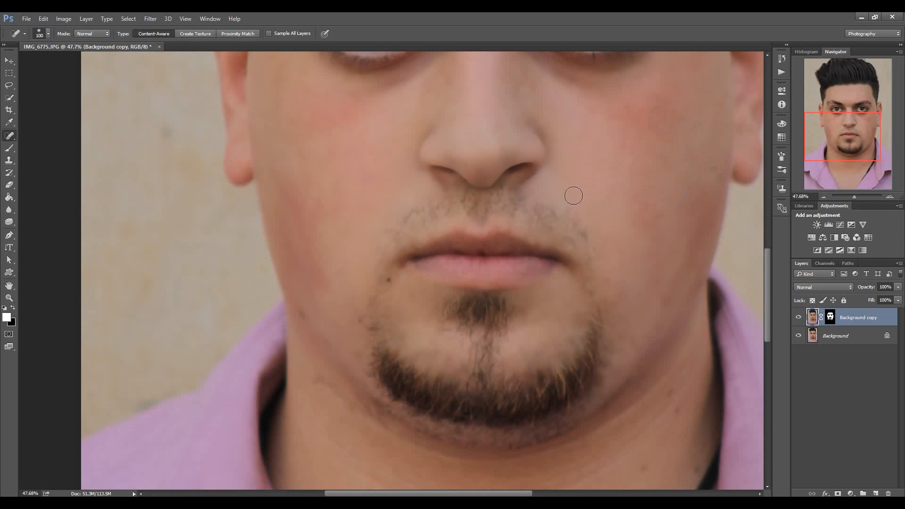
Heal the remaining marks on the lower cheek near the jawline on the image's right side.
mouse_move(666, 338)
left_mouse_down()
mouse_move(671, 246)
mouse_move(527, 229)
left_mouse_up()
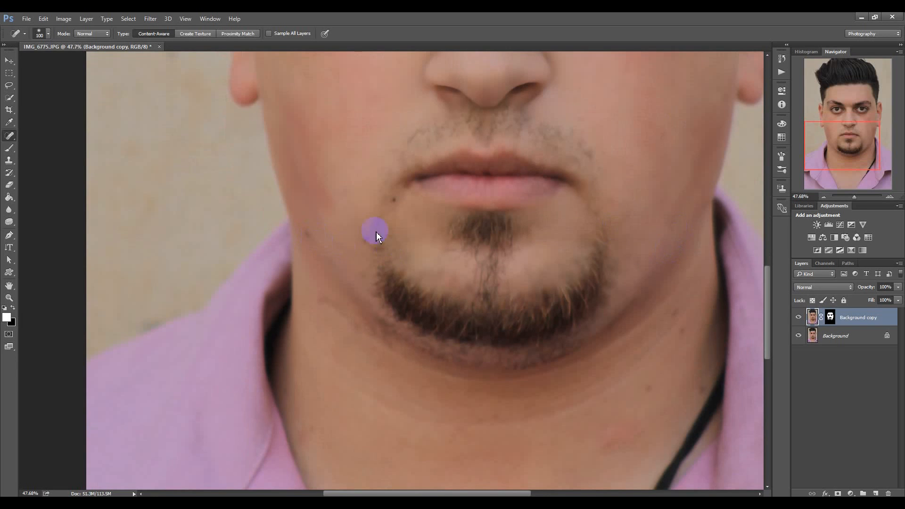
left_click(668, 224)
left_click(646, 214)
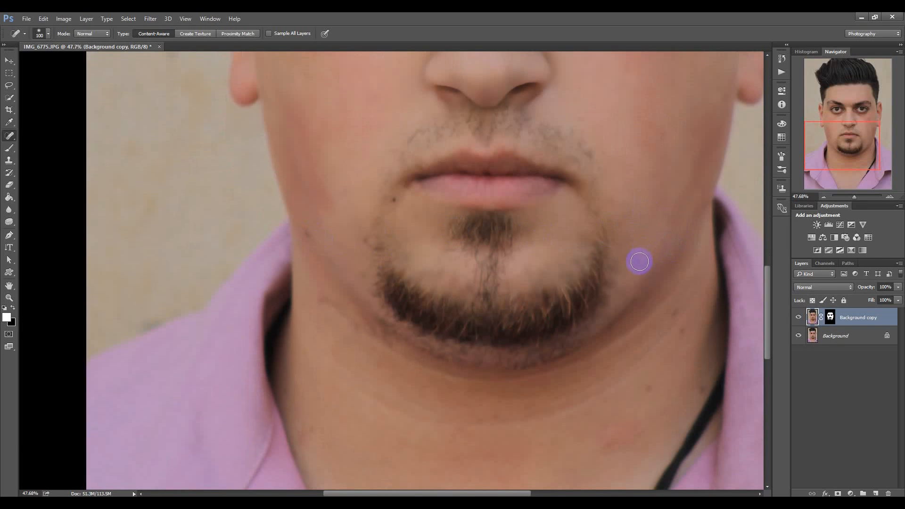
Paint black on the face layer's mask with the size 150 brush over the beard and chin to bring back their detail.
left_click(10, 149)
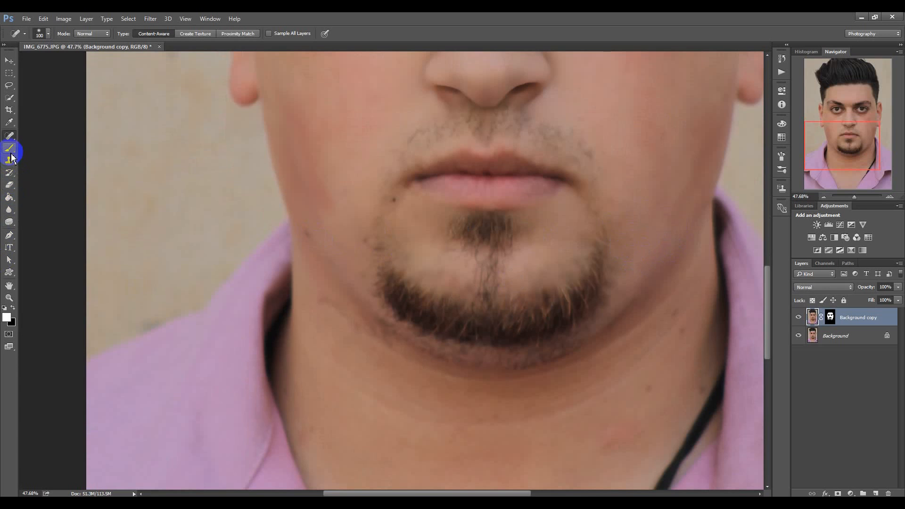
left_click(829, 317)
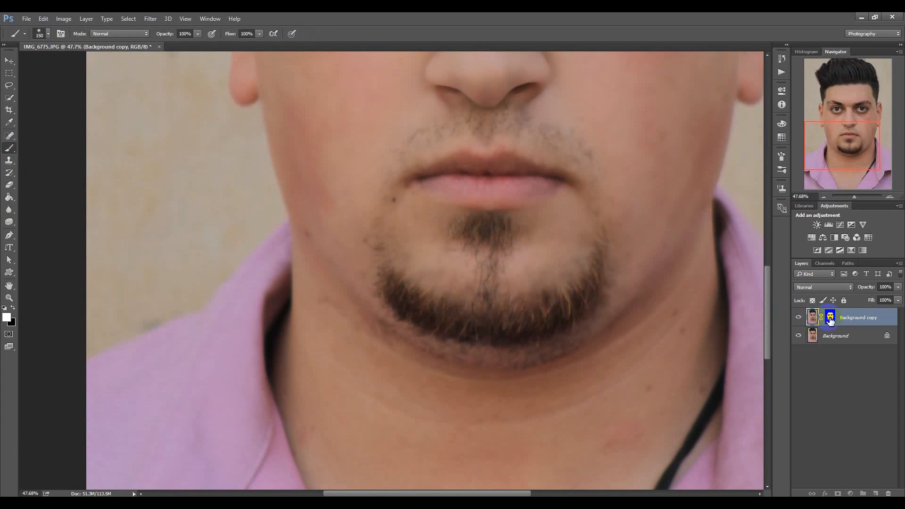
key("x")
mouse_move(588, 243)
left_mouse_down()
mouse_move(574, 280)
mouse_move(592, 258)
mouse_move(591, 233)
mouse_move(581, 259)
mouse_move(550, 285)
mouse_move(456, 294)
mouse_move(413, 272)
mouse_move(390, 222)
mouse_move(384, 254)
mouse_move(444, 301)
mouse_move(551, 311)
mouse_move(598, 284)
mouse_move(615, 234)
mouse_move(608, 280)
mouse_move(588, 312)
mouse_move(556, 337)
mouse_move(499, 346)
left_mouse_up()
left_click_drag(518, 233, 504, 304)
key("ctrl+0")
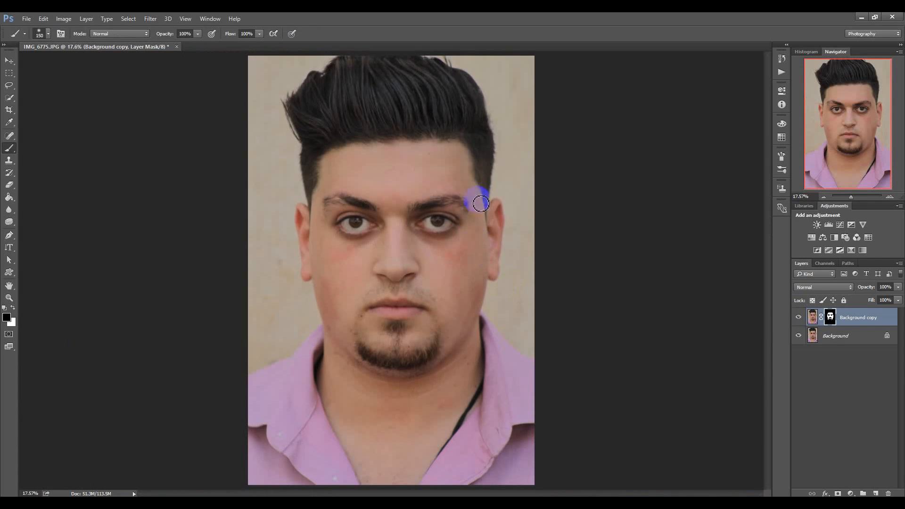
Add monochromatic Gaussian noise with an amount of 1.51% to the face layer's image.
left_click(6, 62)
left_click(813, 317)
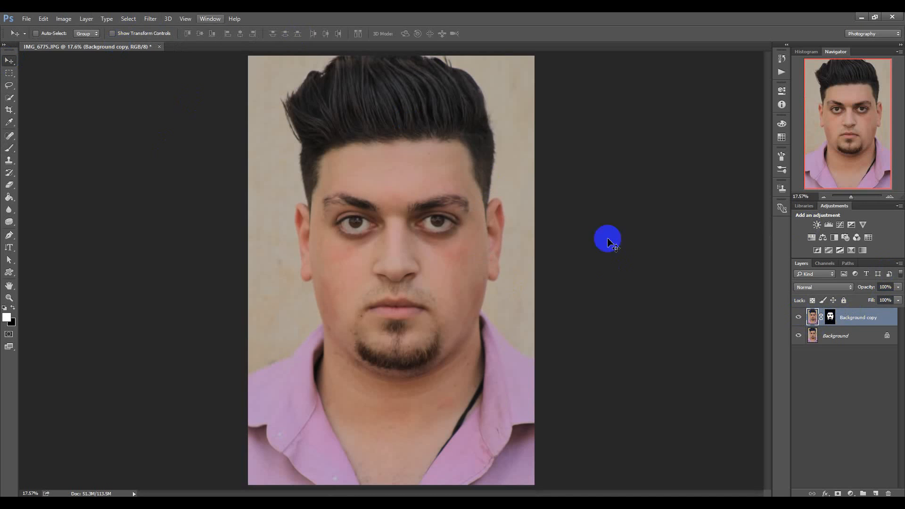
left_click(150, 19)
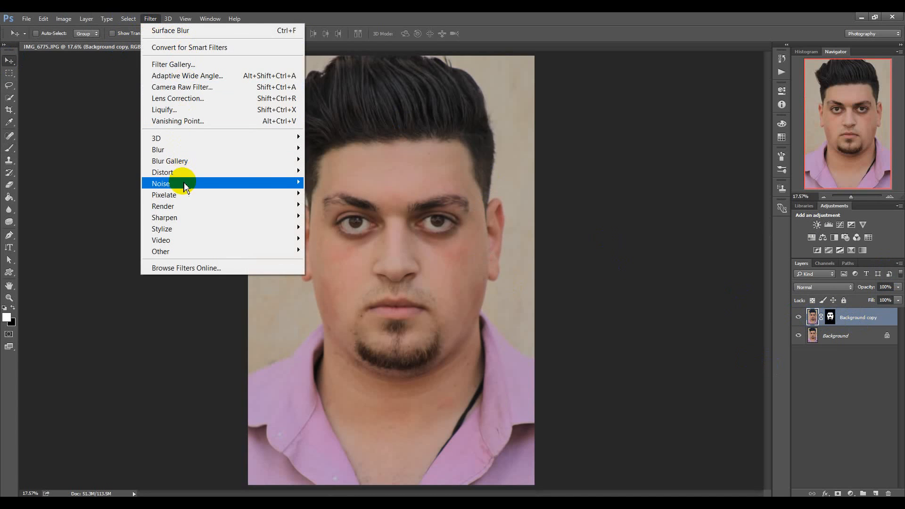
mouse_move(181, 183)
left_click(341, 187)
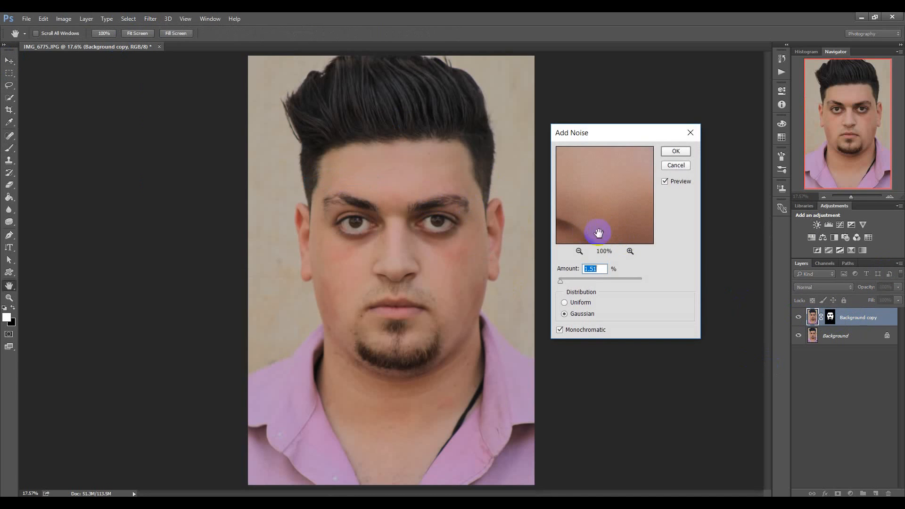
double_click(602, 270)
left_click(675, 151)
Compare the face before and after retouching by toggling the visibility of the Background copy layer.
key("v")
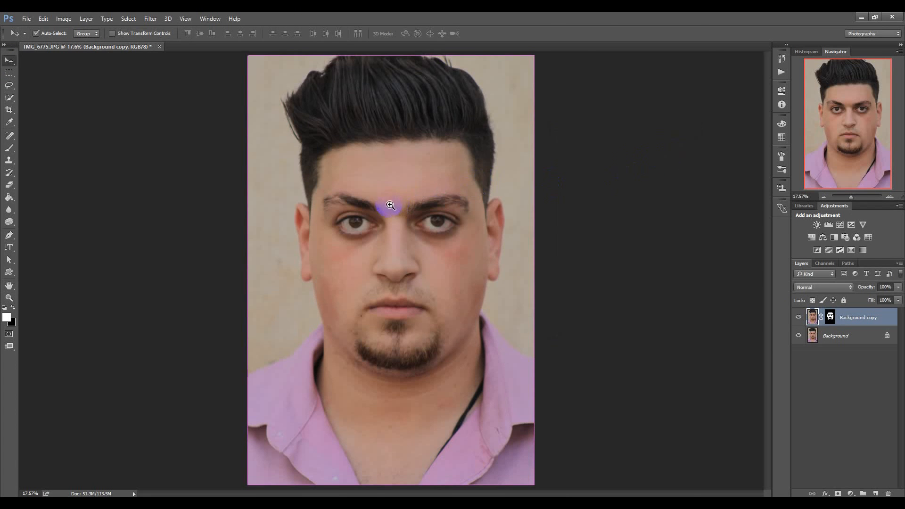
left_click_drag(392, 207, 411, 216)
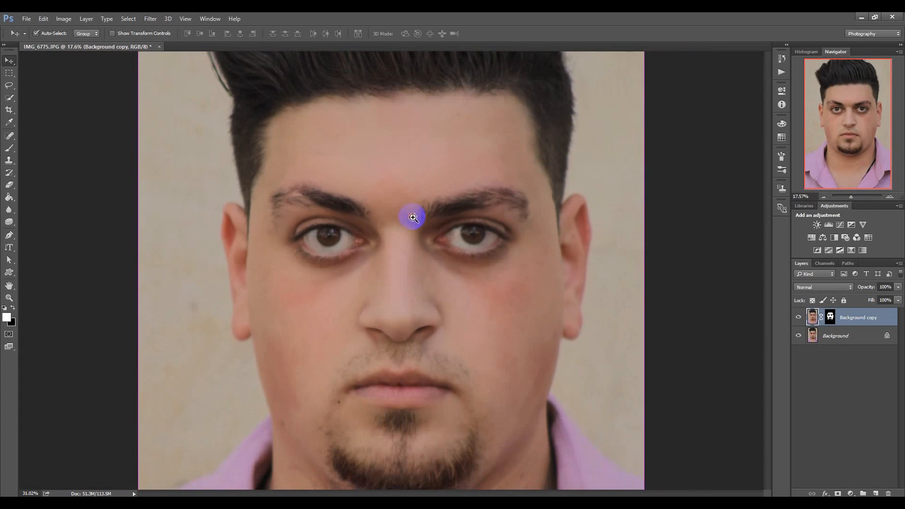
left_click(799, 317)
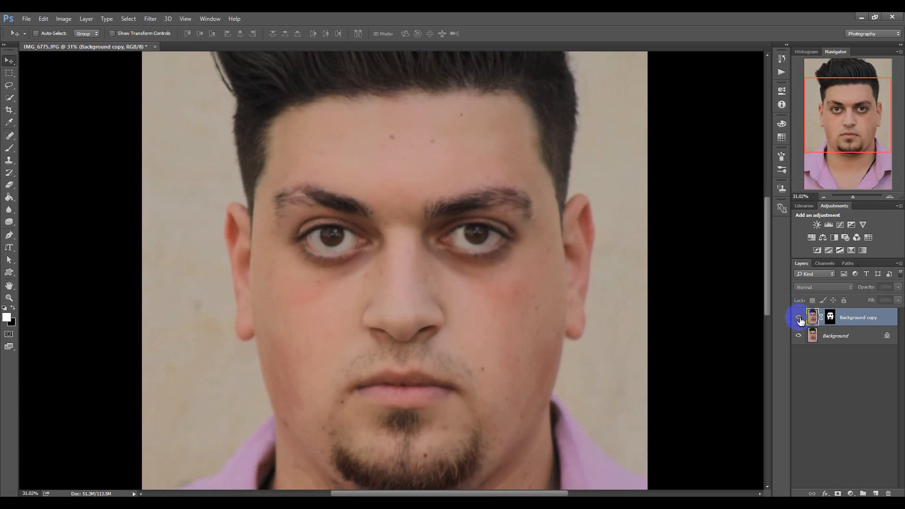
left_click(798, 317)
left_click(799, 318)
left_click(798, 319)
left_click(799, 318)
left_click(799, 319)
left_click(800, 319)
Soften the edges of the nose with the Blur tool at size 200 and 100% strength, and compare the layer on and off.
left_click(9, 209)
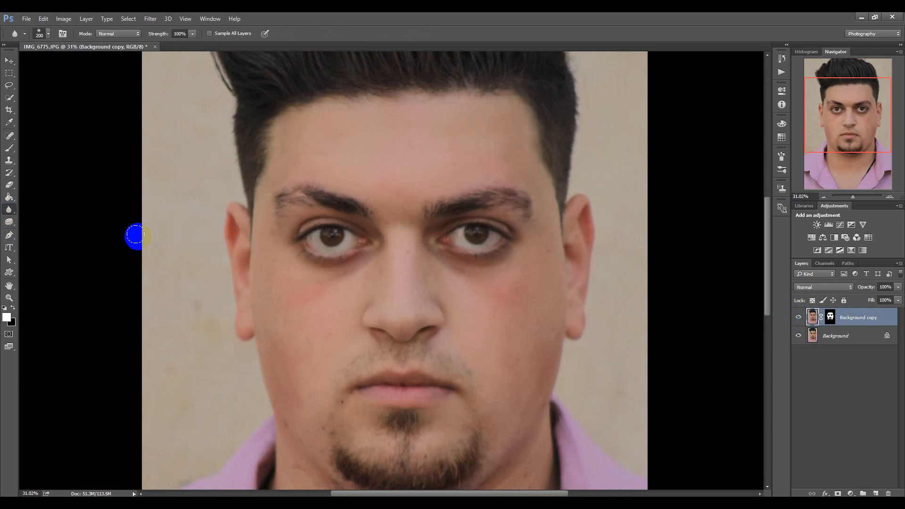
left_click_drag(370, 302, 363, 324)
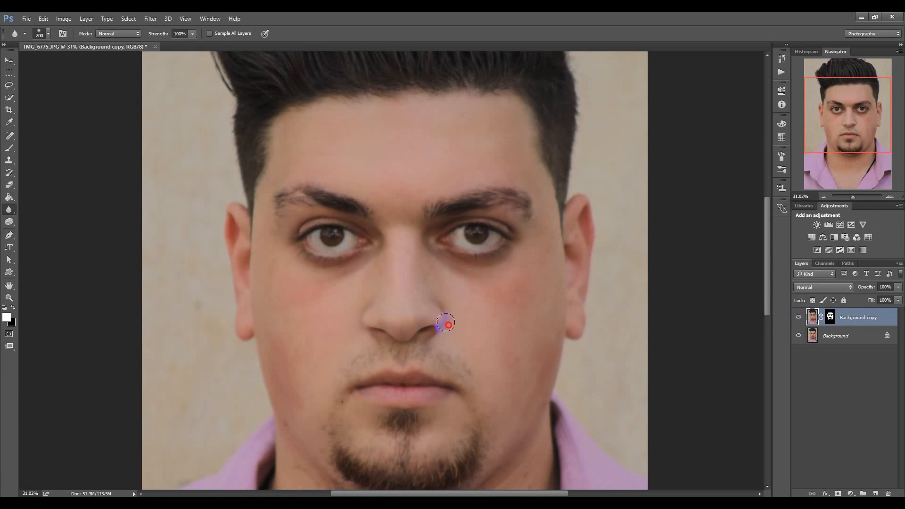
left_click(801, 318)
left_click(801, 318)
left_click(800, 319)
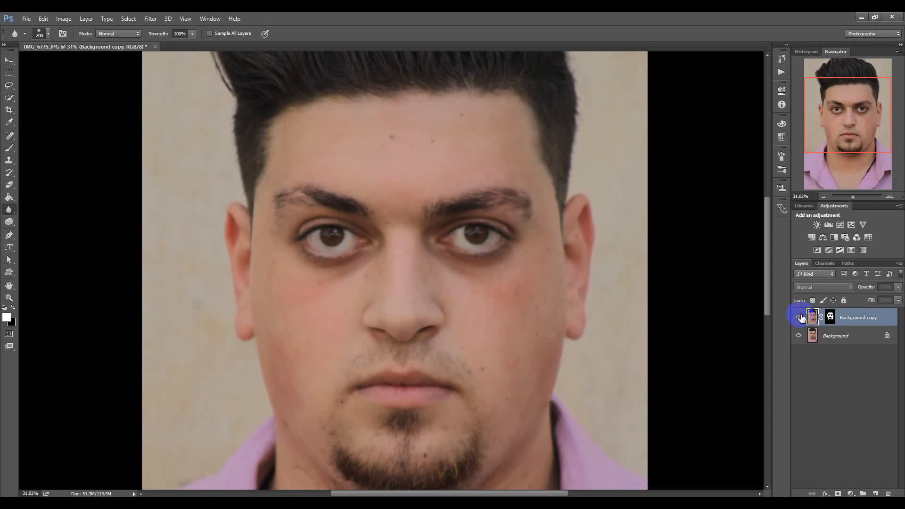
left_click(801, 319)
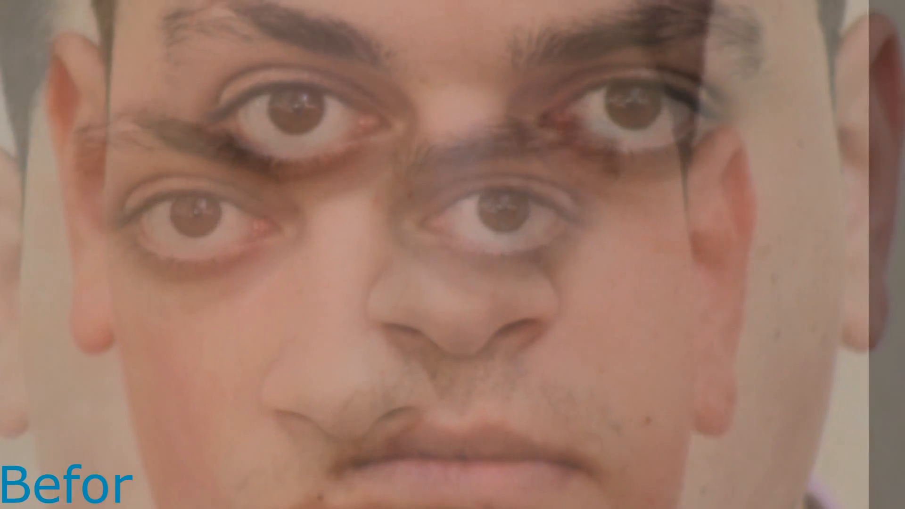